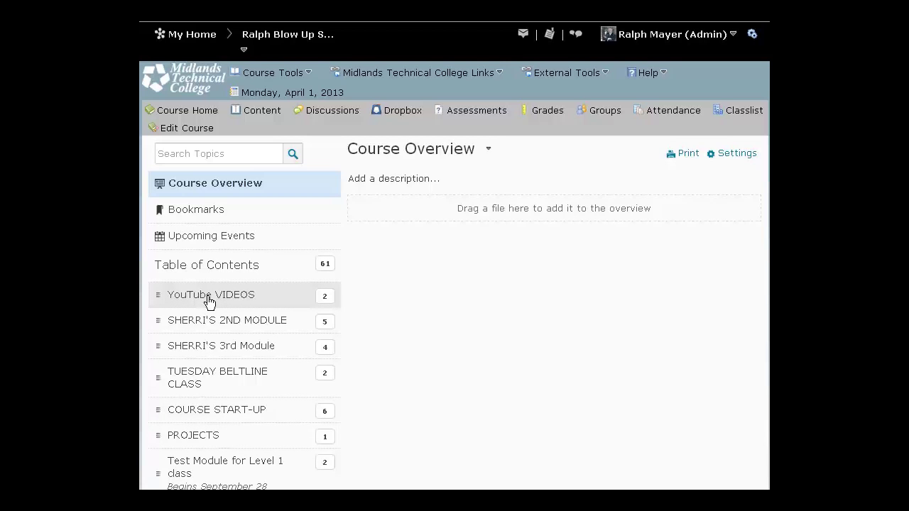
- Open the YouTube VIDEOS module and start a New Document from the New menu
click(212, 304)
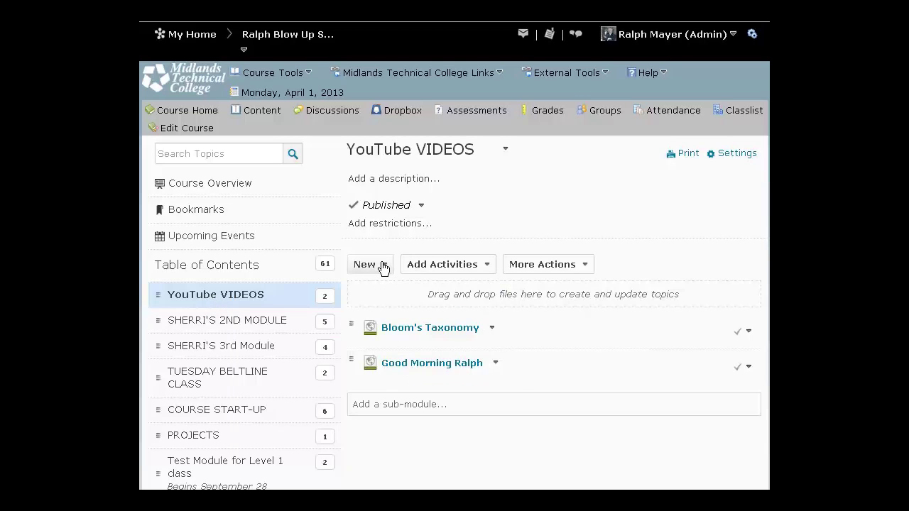
click(384, 267)
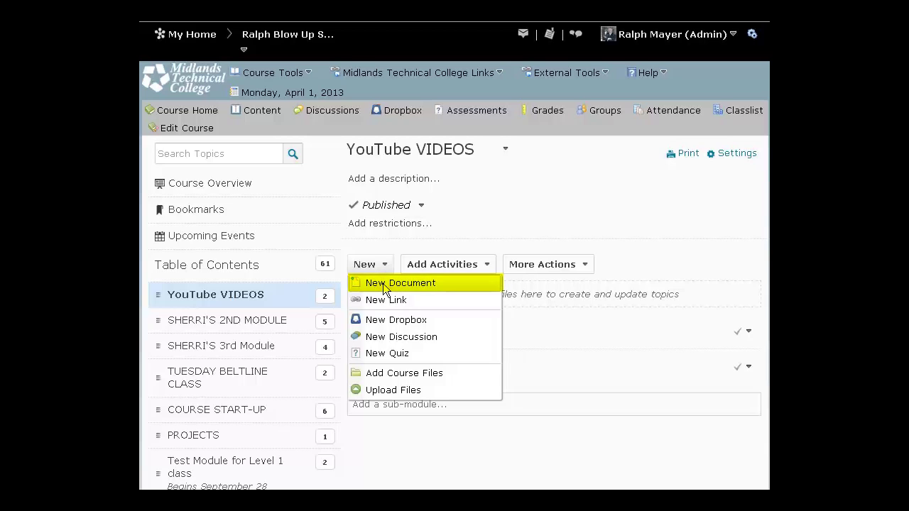
click(384, 285)
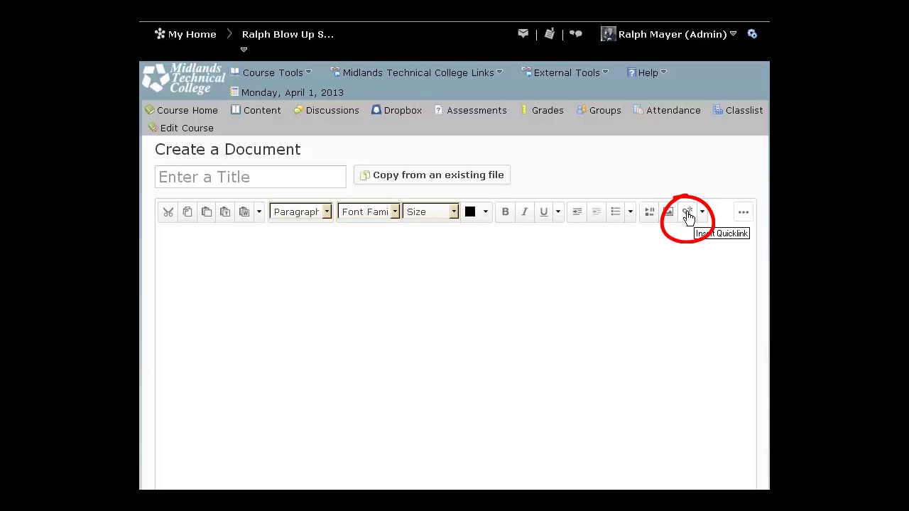
- Insert a 'See video HERE' quicklink to the pasted YouTube URL, opening in a new window
click(688, 213)
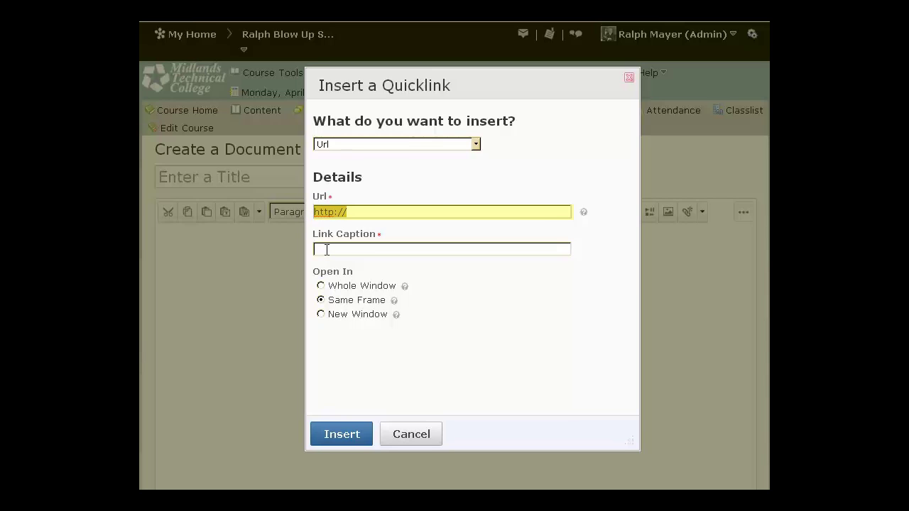
text(http://www.youtube.com/watch?v=sJKg9Xo7f3o)
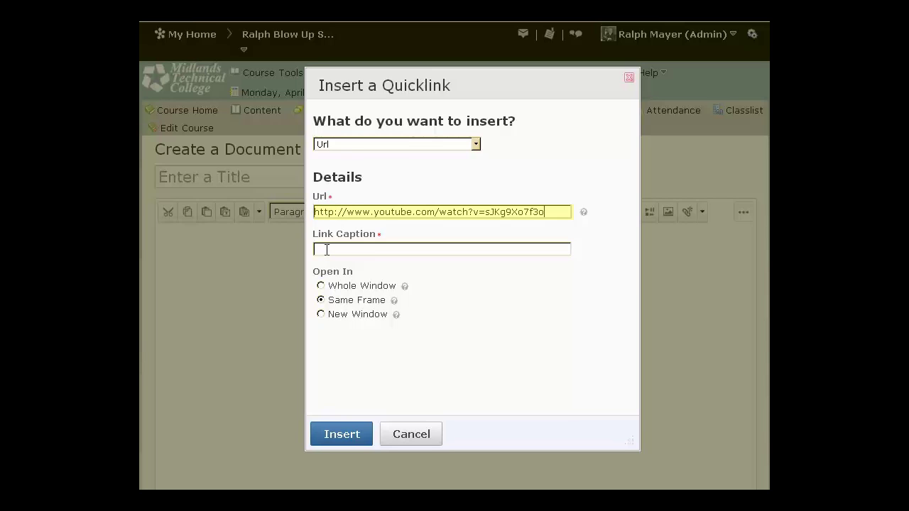
click(331, 249)
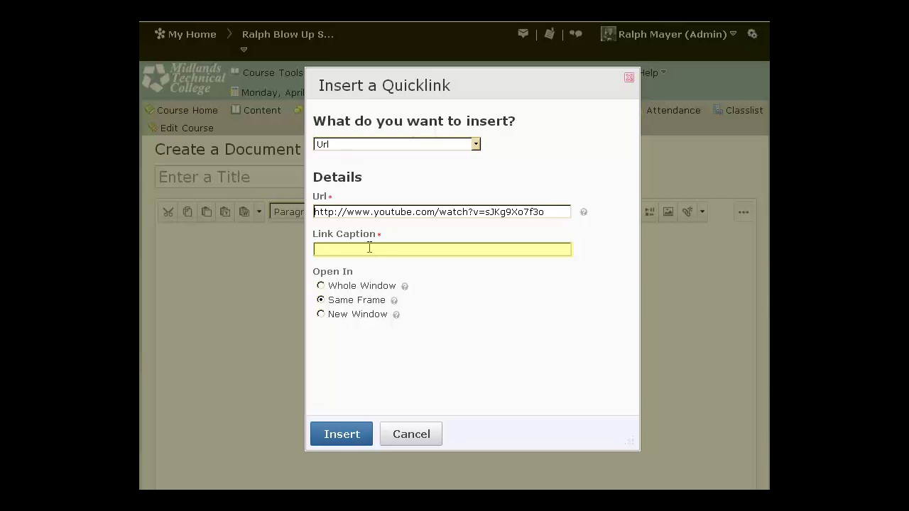
text(See video HERE)
click(321, 315)
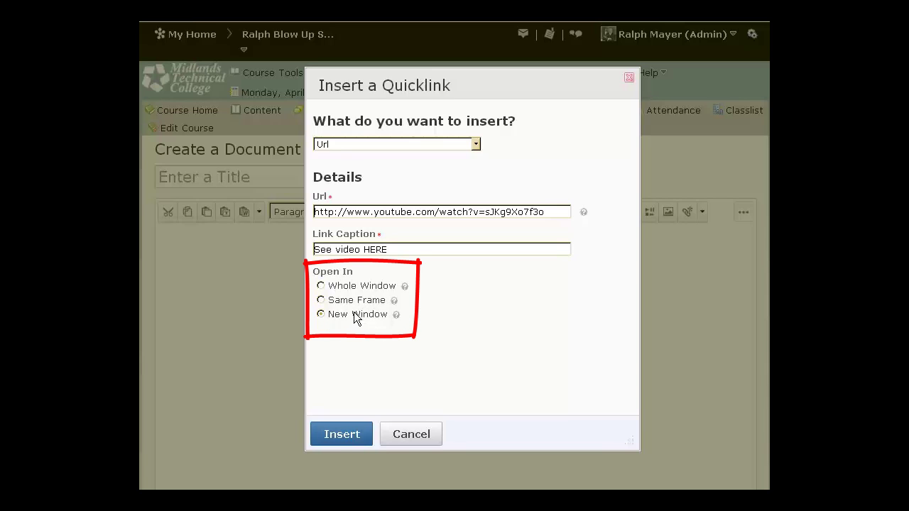
click(340, 434)
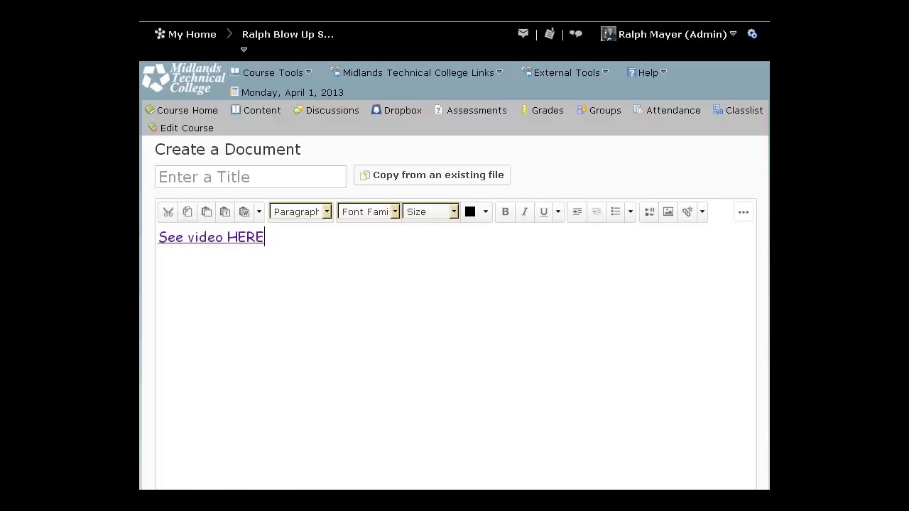
- Title the document 'Blood Pressure URL' after the missing-title error and publish it
scroll(567, 269, down, 3)
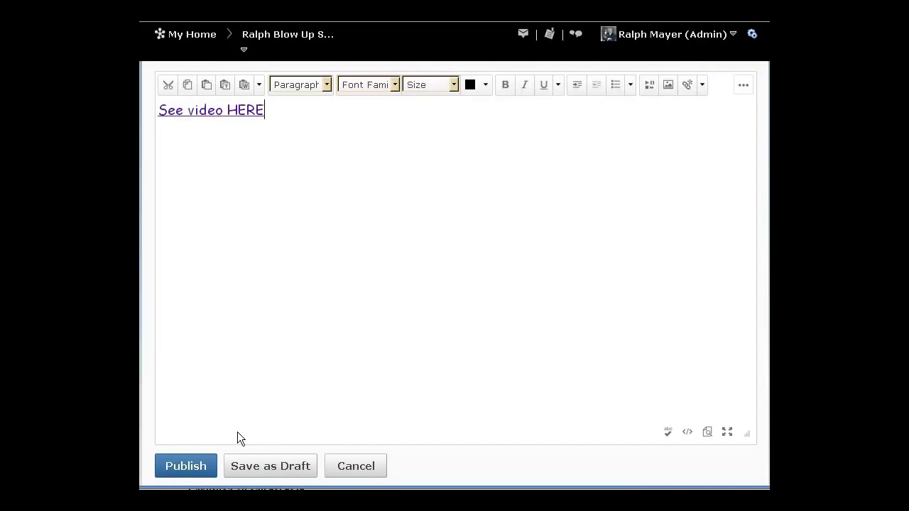
click(186, 465)
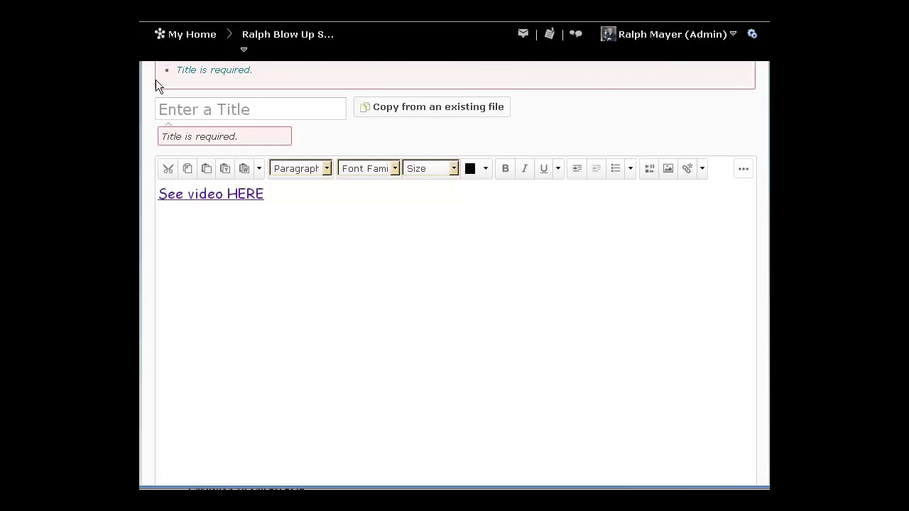
click(198, 115)
text(Blood Pressure URL)
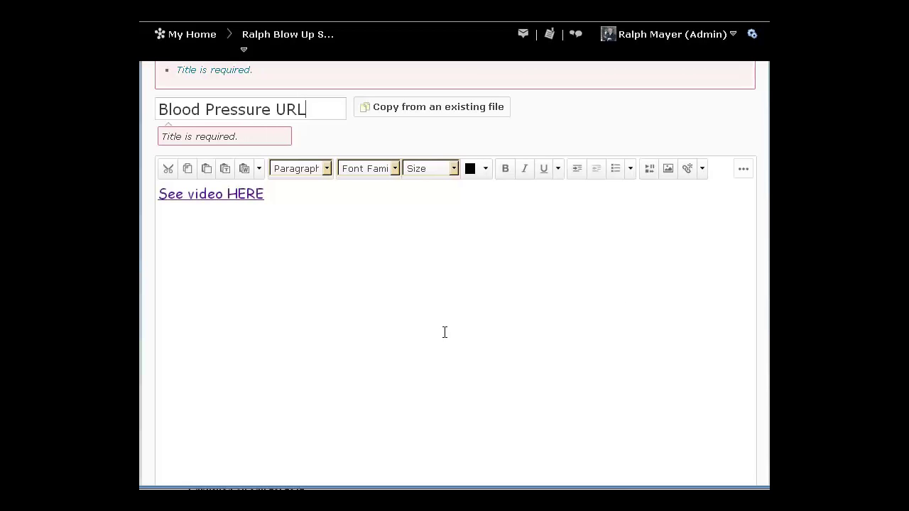
scroll(751, 464, down, 1)
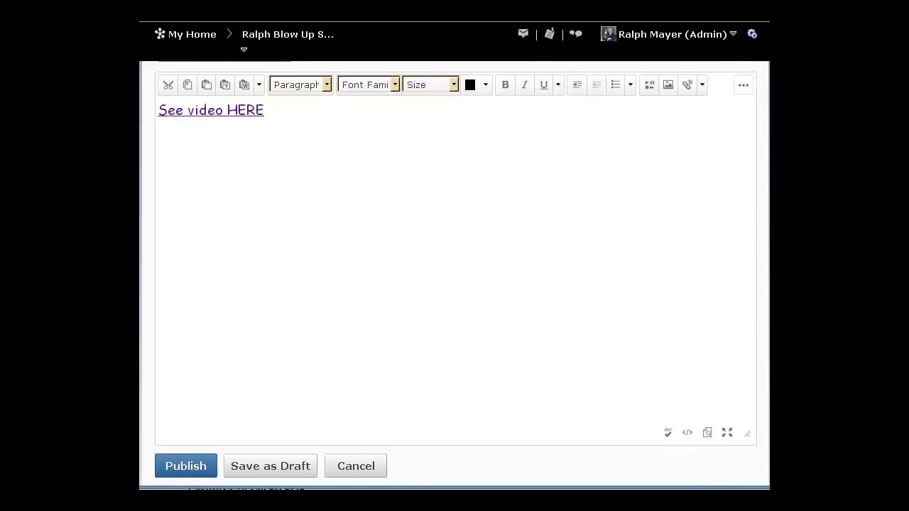
click(198, 466)
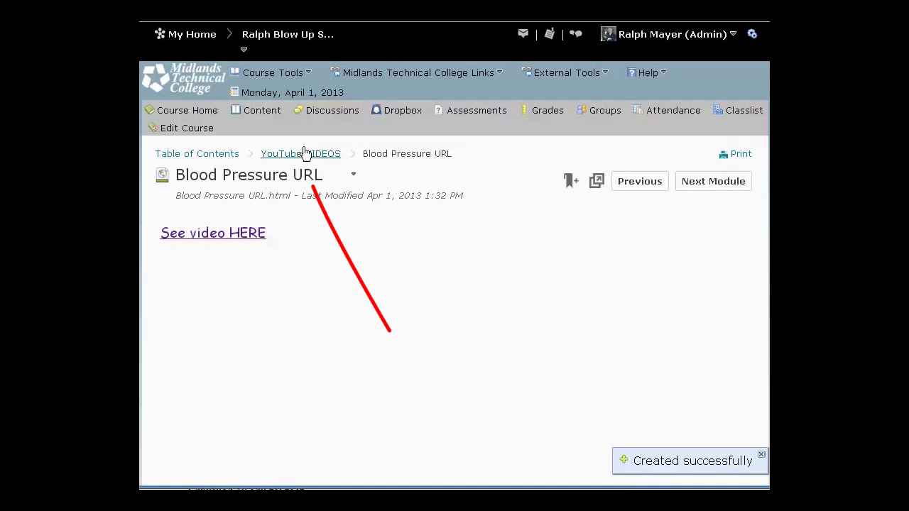
- Return to the YouTube VIDEOS module and open the Blood Pressure URL topic
click(294, 158)
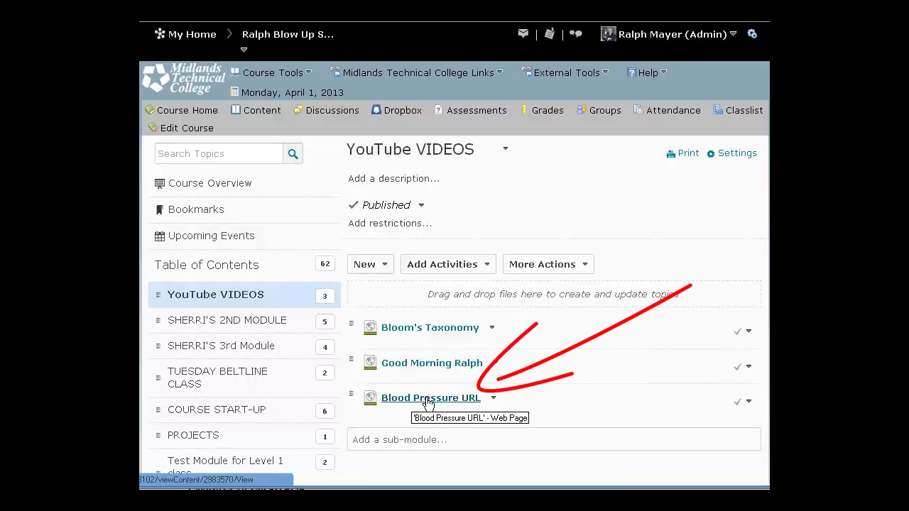
click(428, 399)
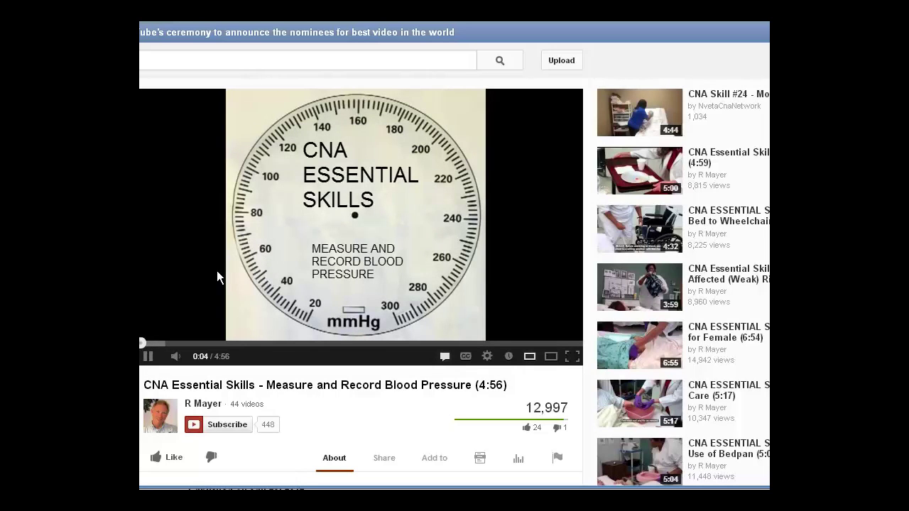
- Pause the blood-pressure video playing on YouTube
click(156, 356)
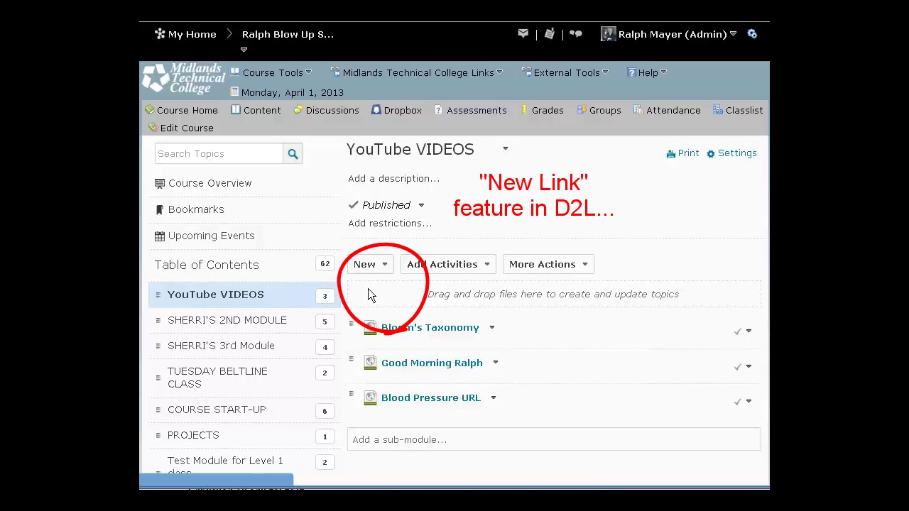
- Create a 'Blood Pressure New Link' topic to the pasted YouTube URL, opening in a new window
click(384, 267)
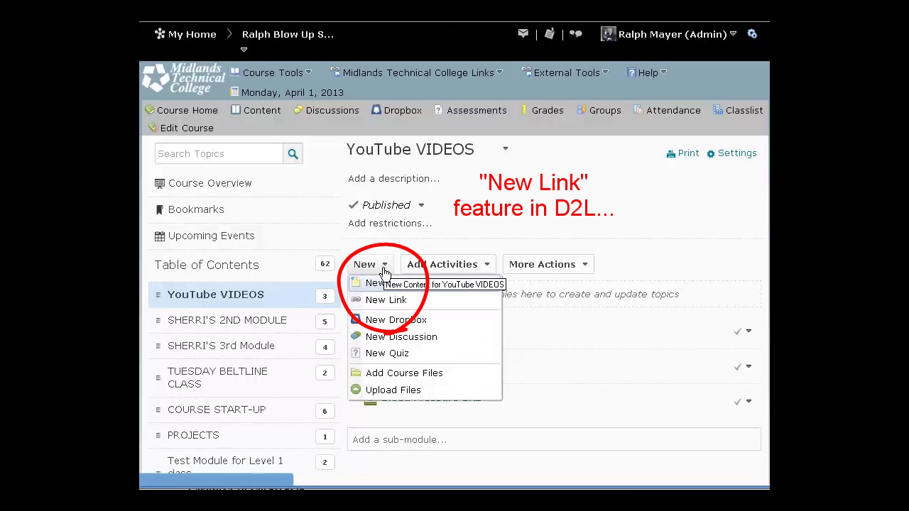
click(386, 300)
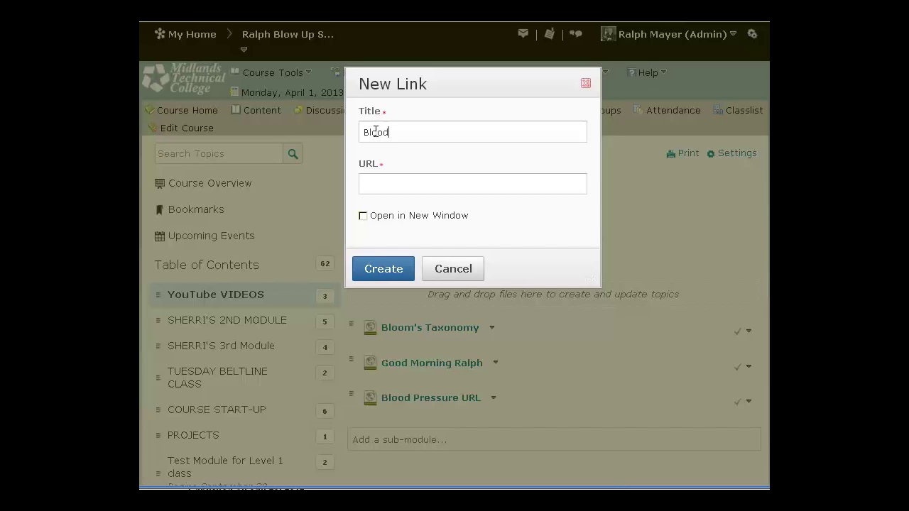
text(Blood Pressure New Link)
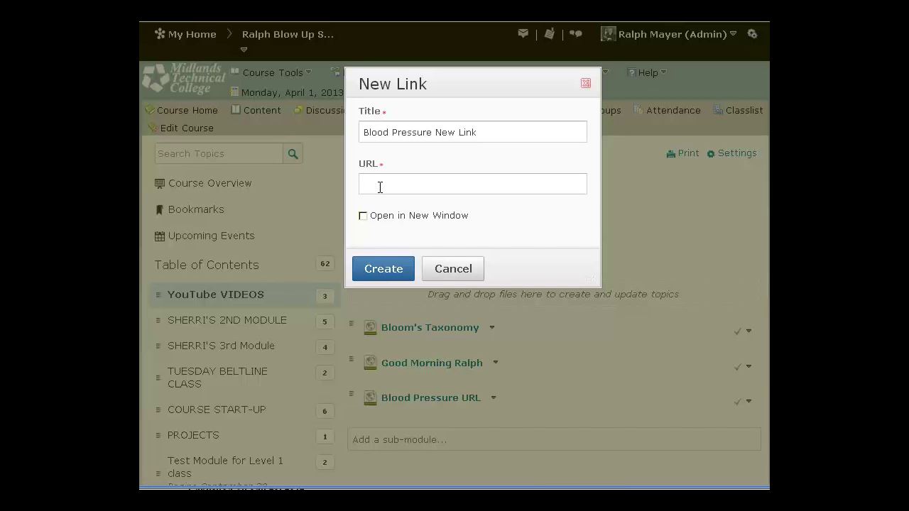
text(http://www.youtube.com/watch?v=sJKg9Xo7f3o)
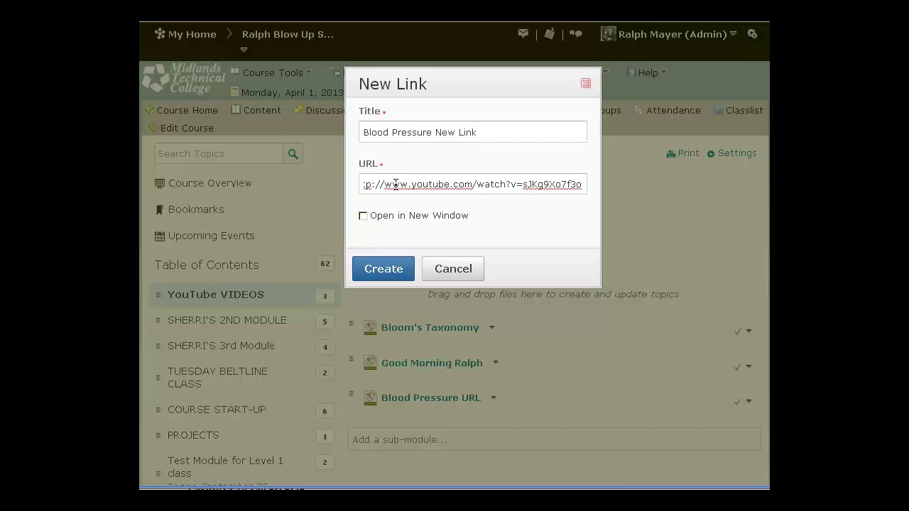
click(364, 216)
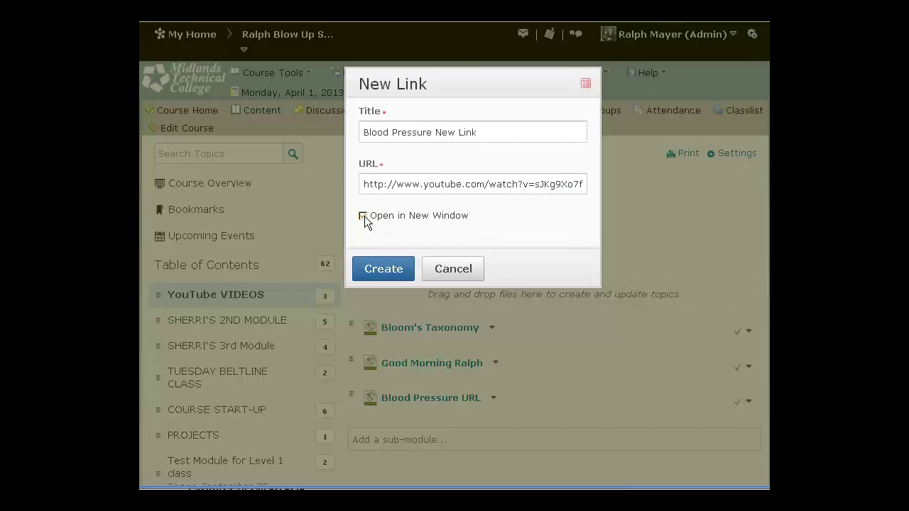
click(381, 268)
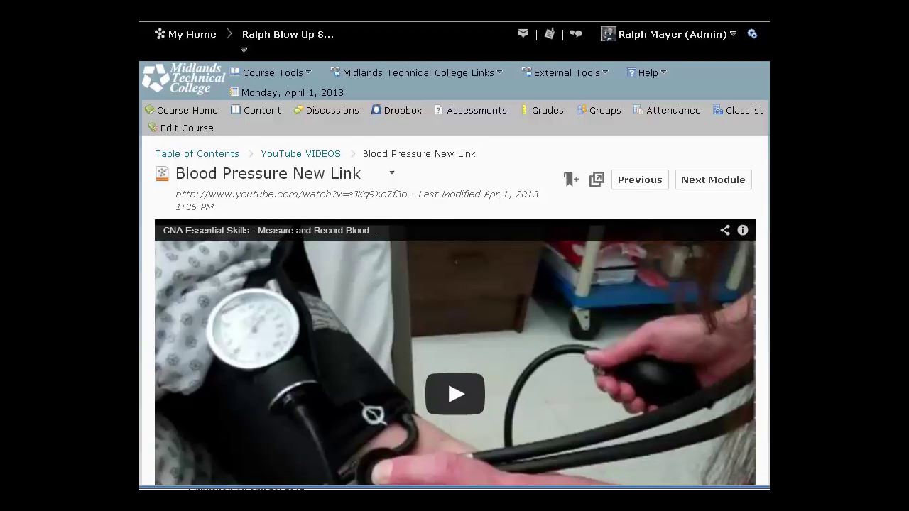
- Scroll down to the embedded video in the Blood Pressure New Link topic
scroll(455, 275, down, 5)
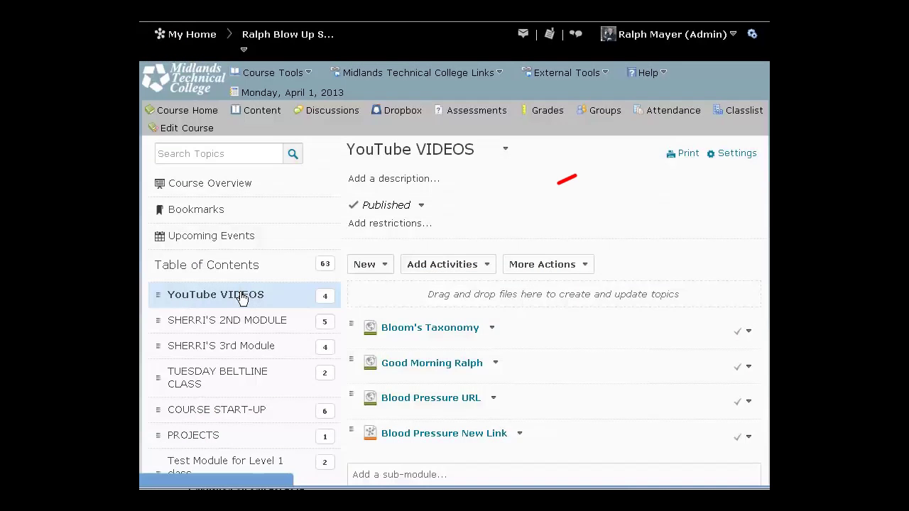
- Start a new document and paste the YouTube URL into Insert Stuff's Insert Link
click(382, 265)
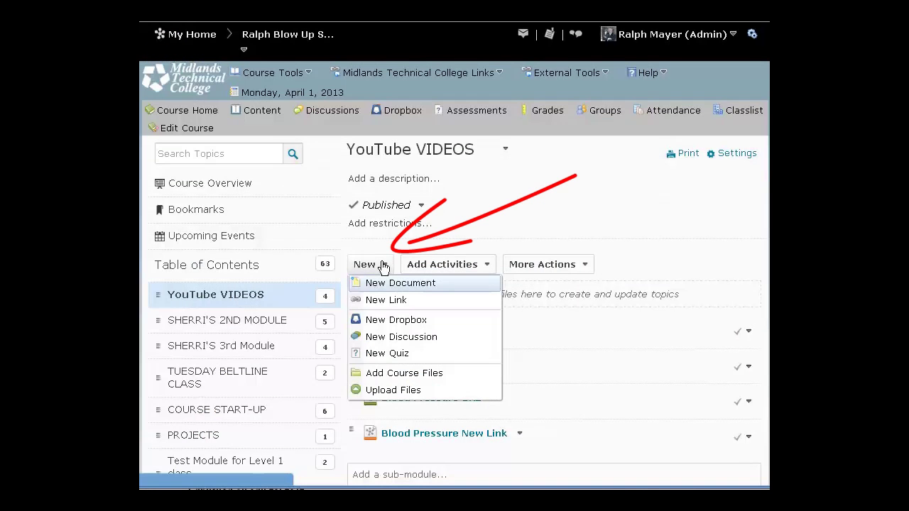
click(383, 284)
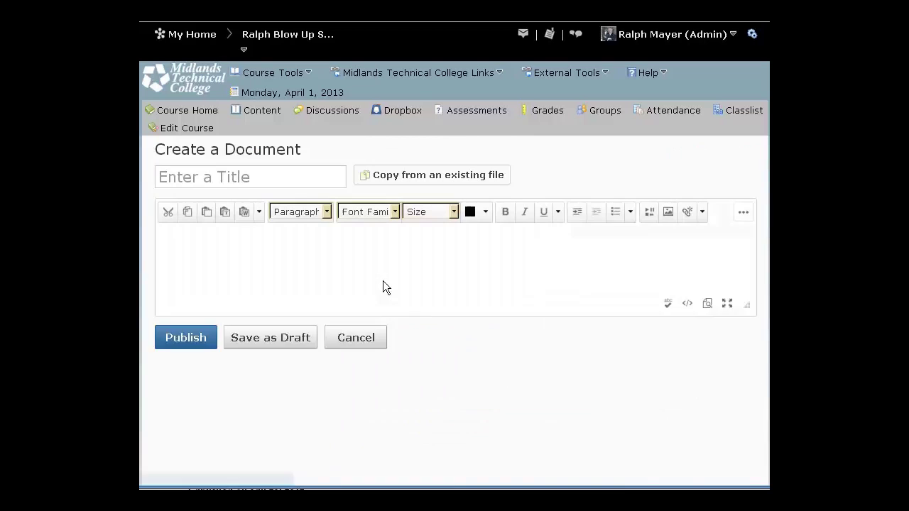
click(649, 214)
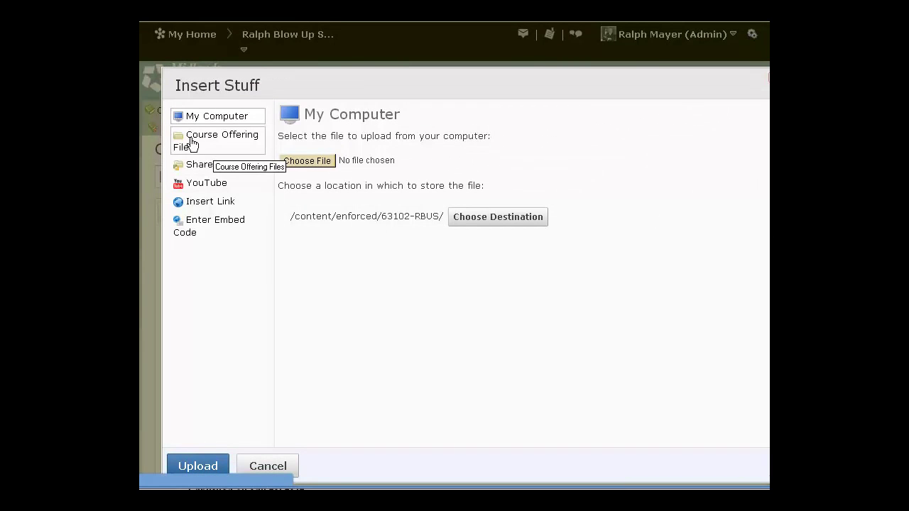
click(203, 205)
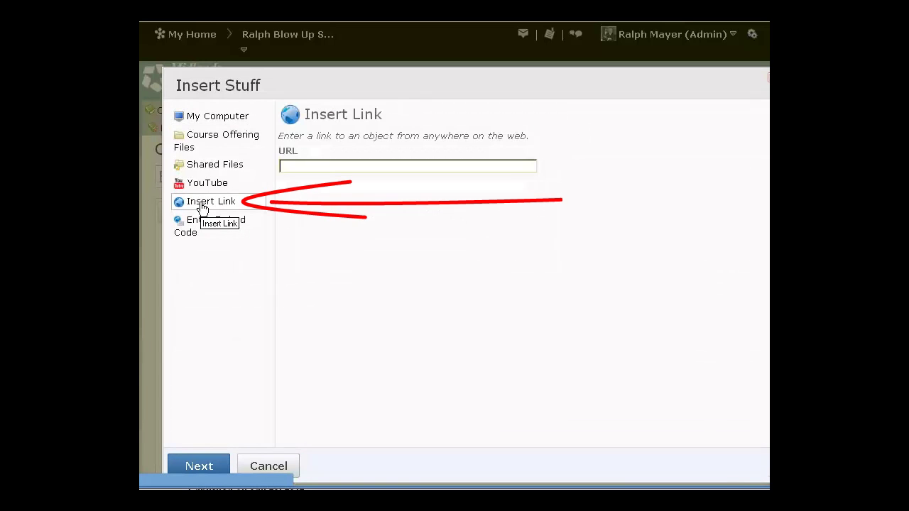
click(289, 165)
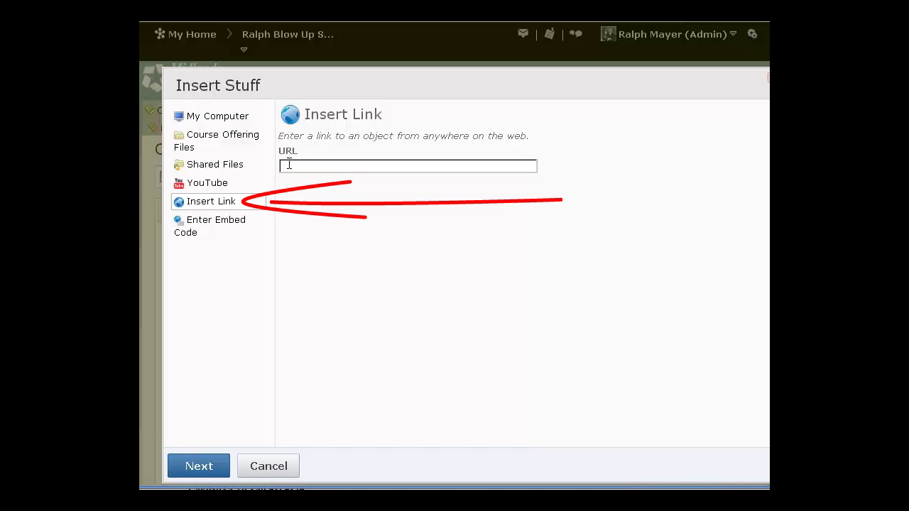
text(http://www.youtube.com/watch?v=sJKg9Xo7f3o)
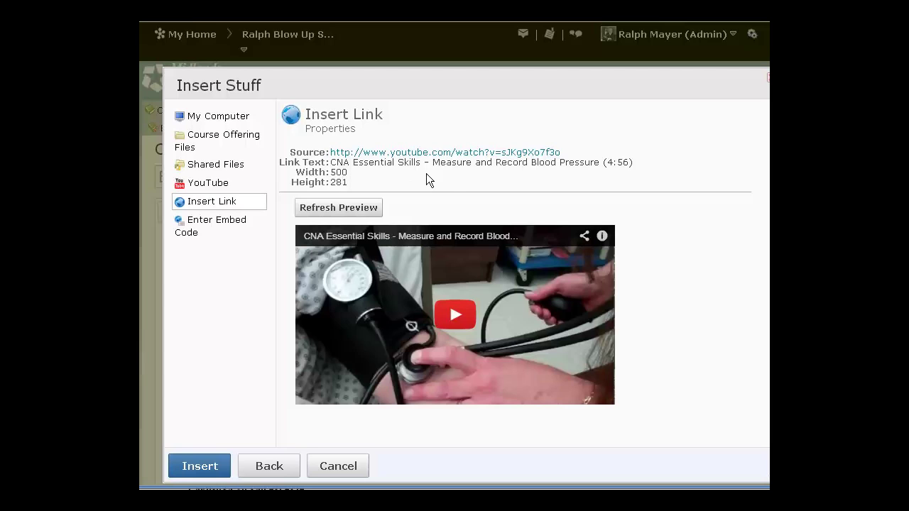
- Insert the previewed video and publish the document titled 'Blood Pressure Insert Stuff URL'
click(200, 466)
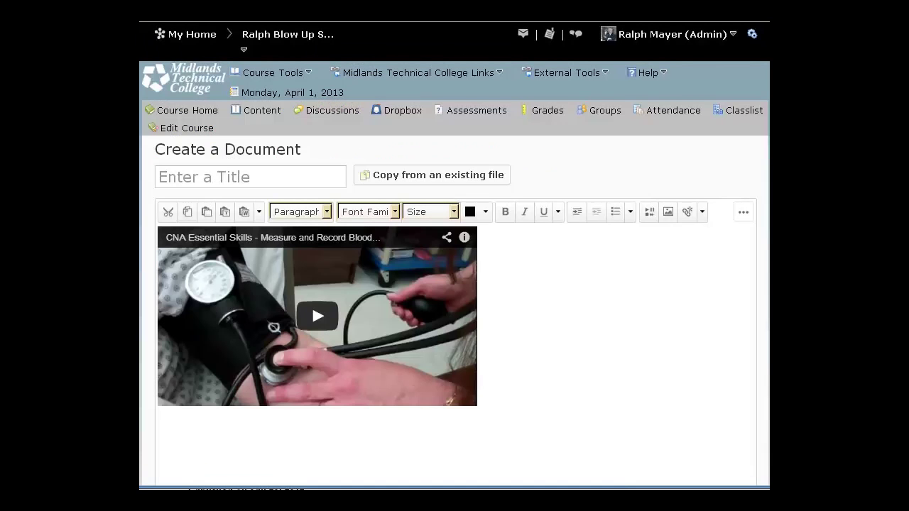
scroll(613, 437, down, 2)
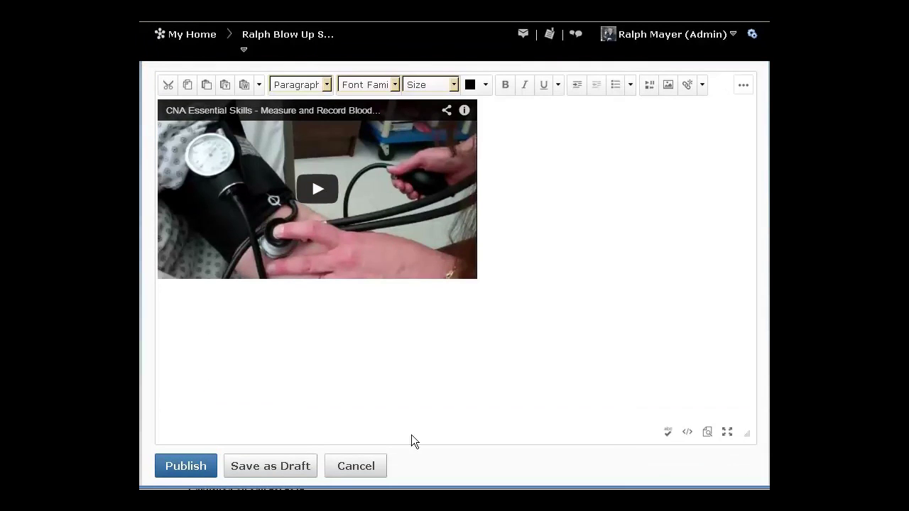
click(181, 467)
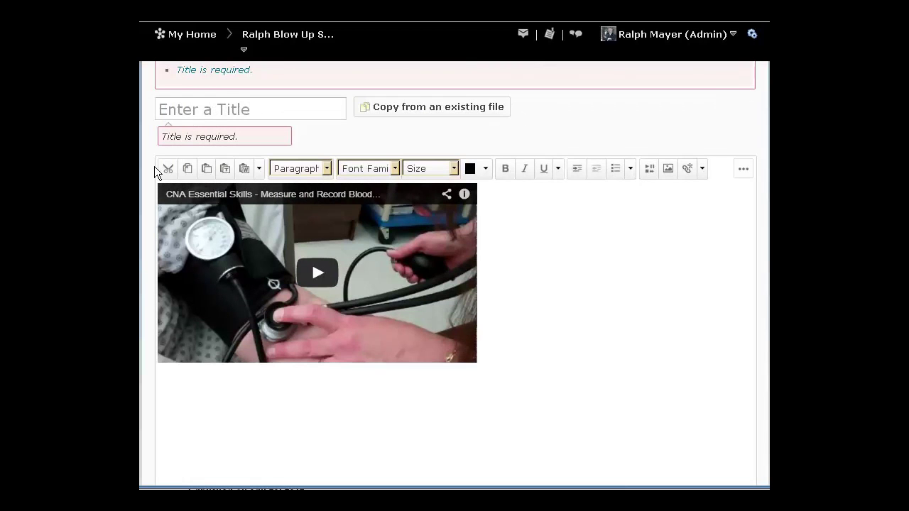
click(172, 113)
text(Blood Pressure)
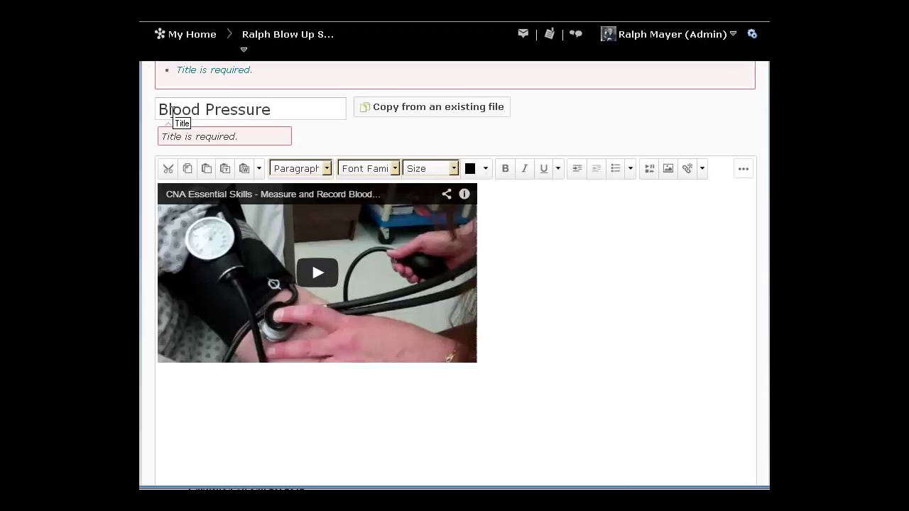
text( Insert Stuff URL)
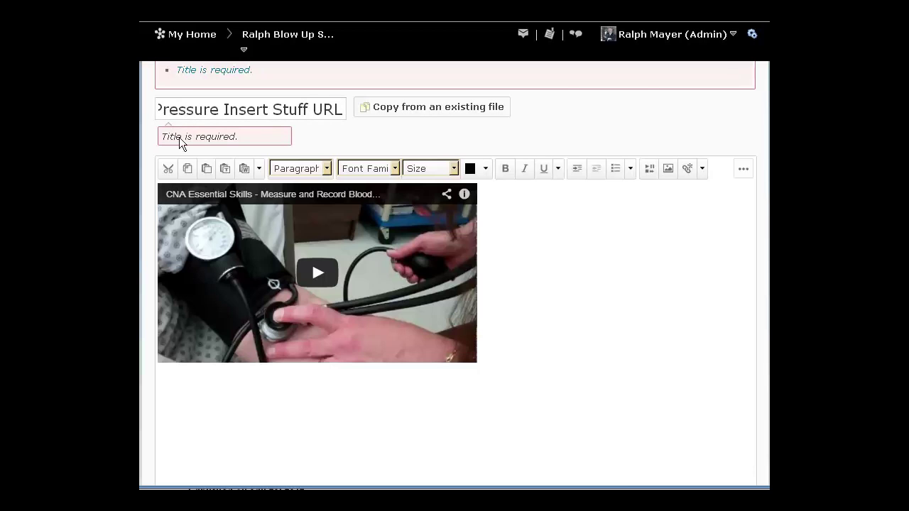
scroll(195, 355, down, 2)
click(186, 466)
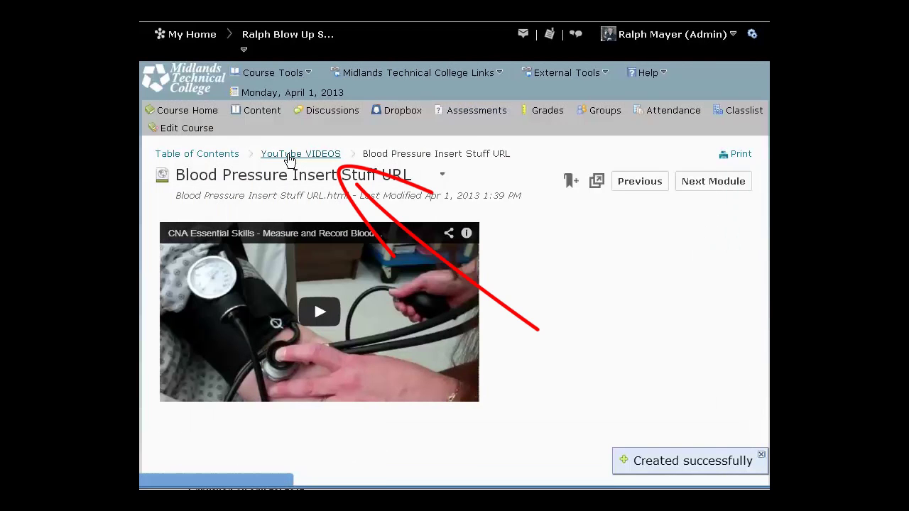
- Return to YouTube VIDEOS and open the Blood Pressure Insert Stuff URL topic
click(289, 157)
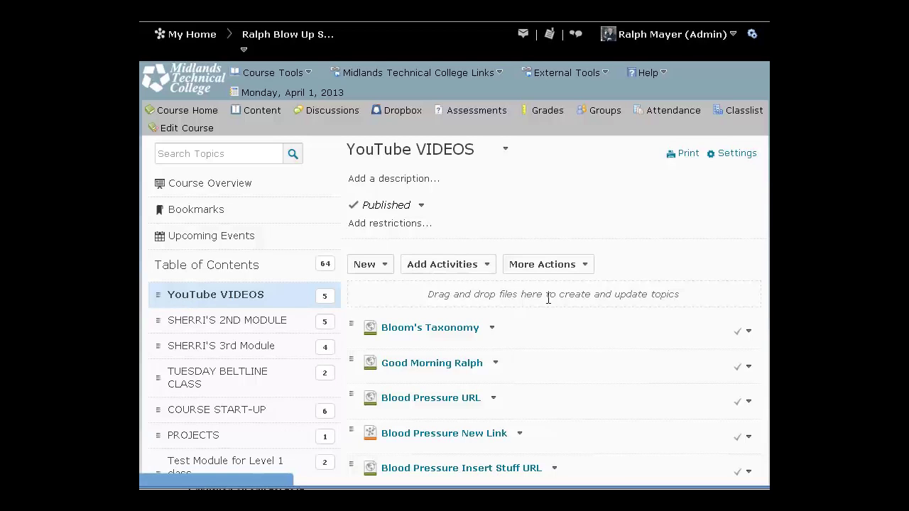
scroll(642, 269, down, 3)
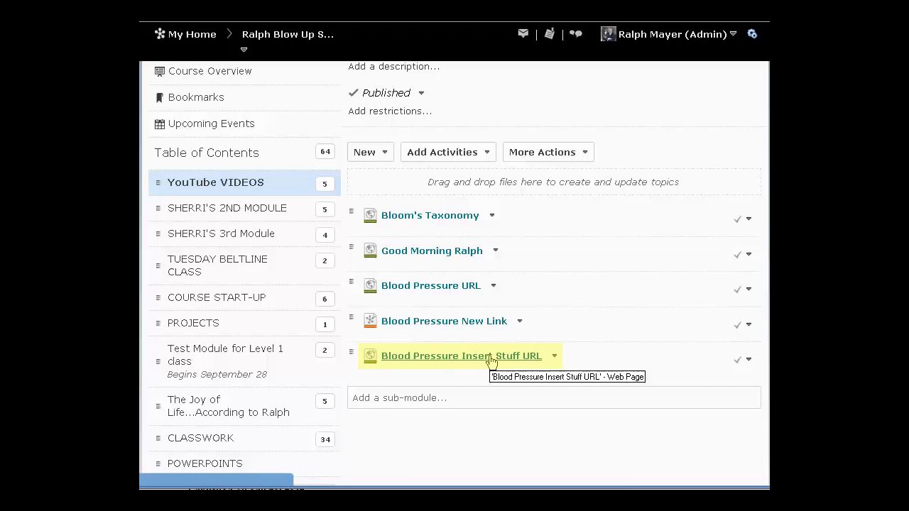
click(491, 361)
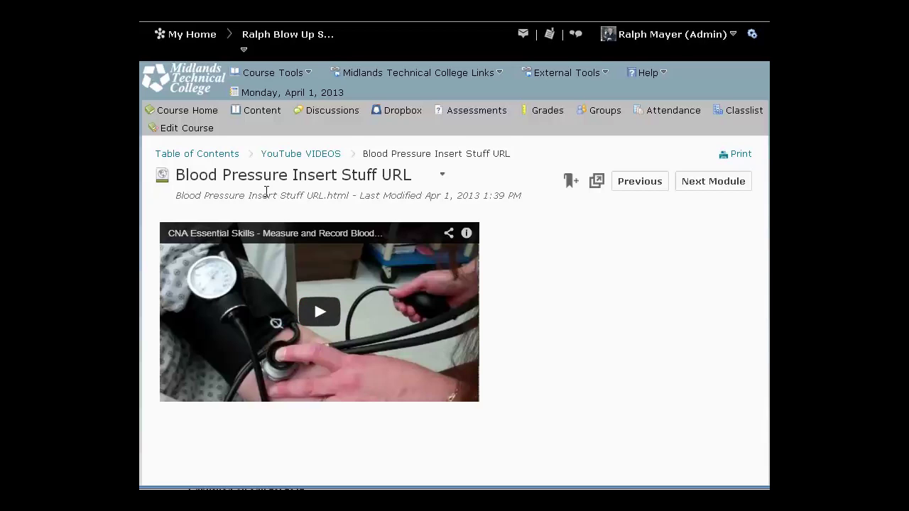
- Play the embedded blood-pressure video, jump ahead to about 0:51, pause it, and check its quality options
click(319, 312)
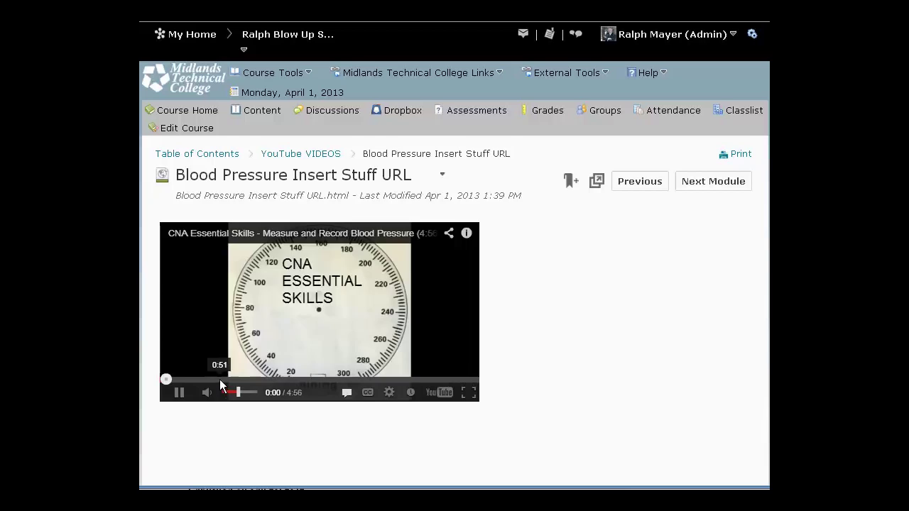
click(220, 380)
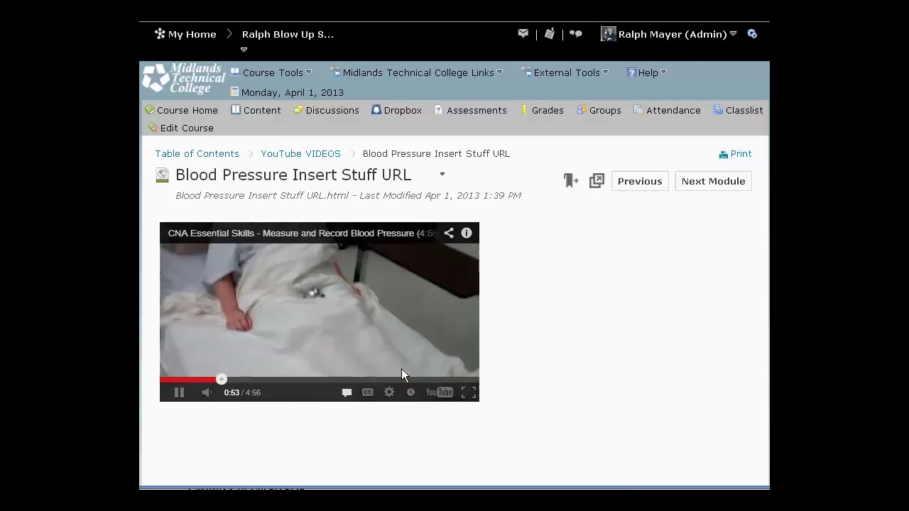
key(space)
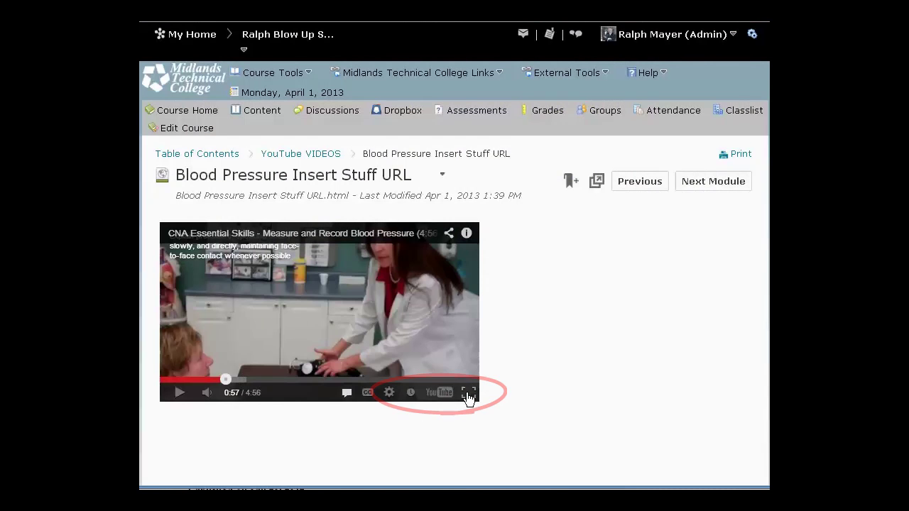
click(389, 394)
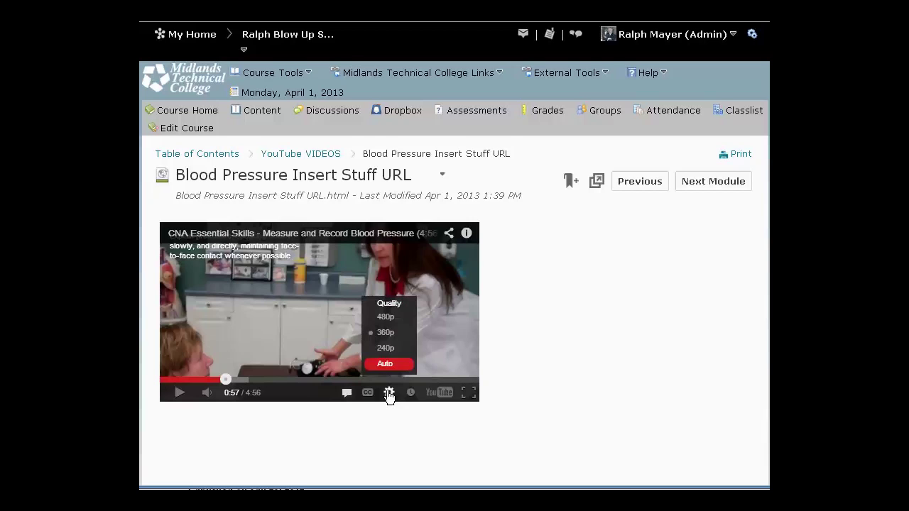
click(465, 380)
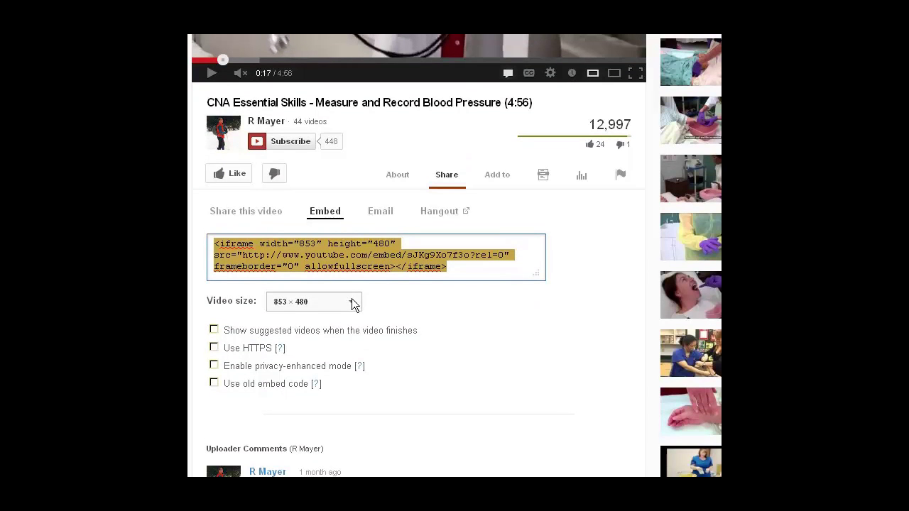
- Set the embed size to 853 × 480 and turn off suggested videos when the video finishes
click(352, 302)
click(309, 325)
click(214, 331)
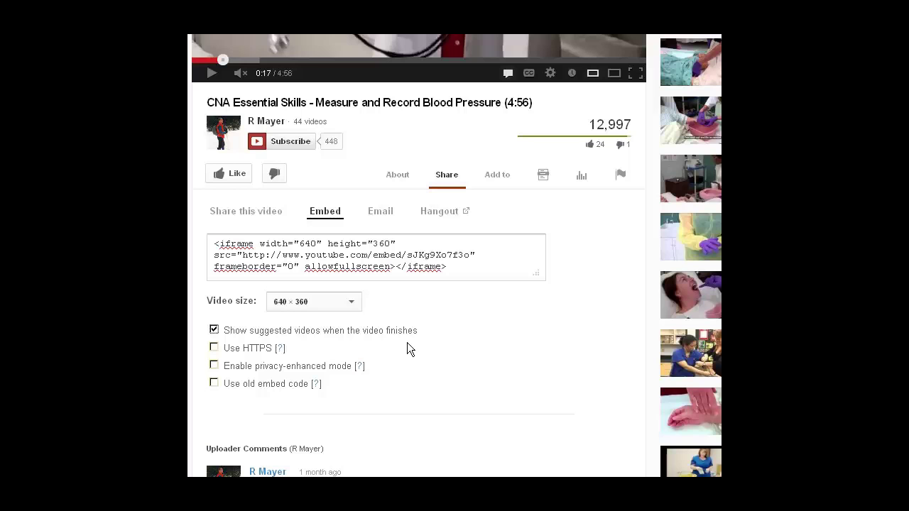
click(316, 267)
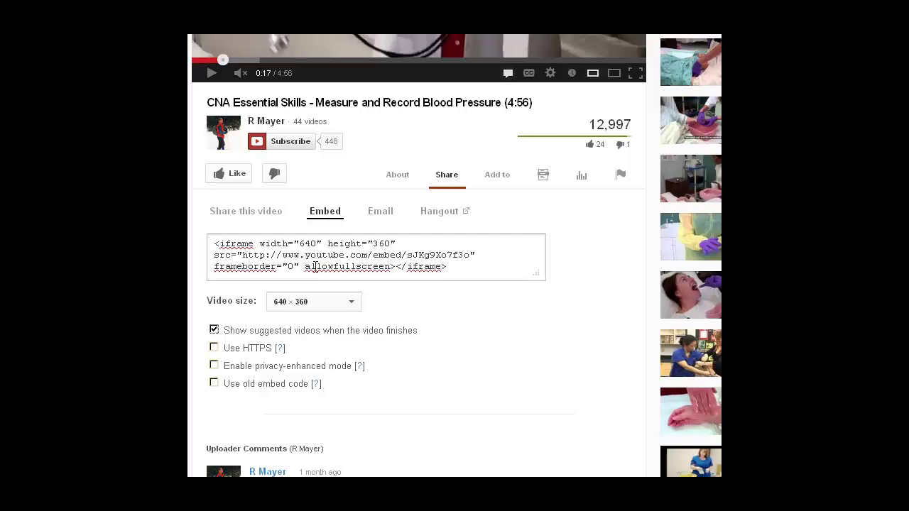
click(352, 305)
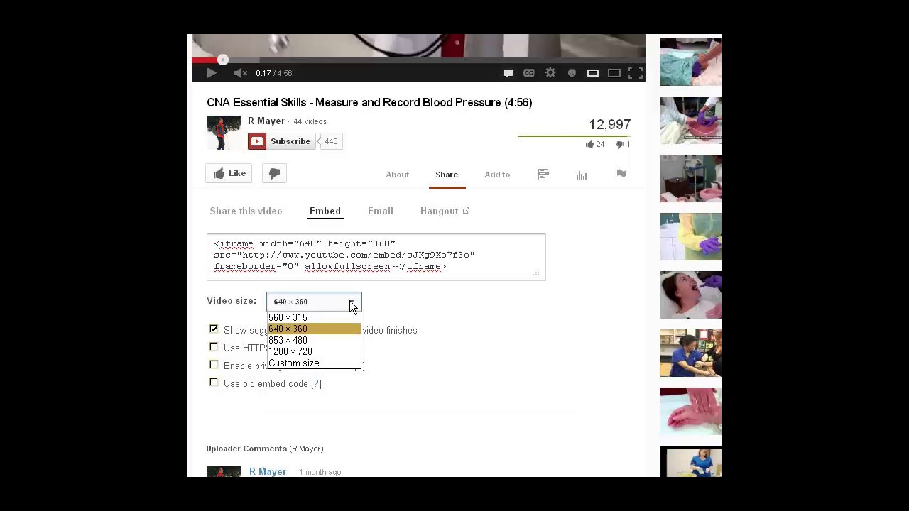
click(313, 341)
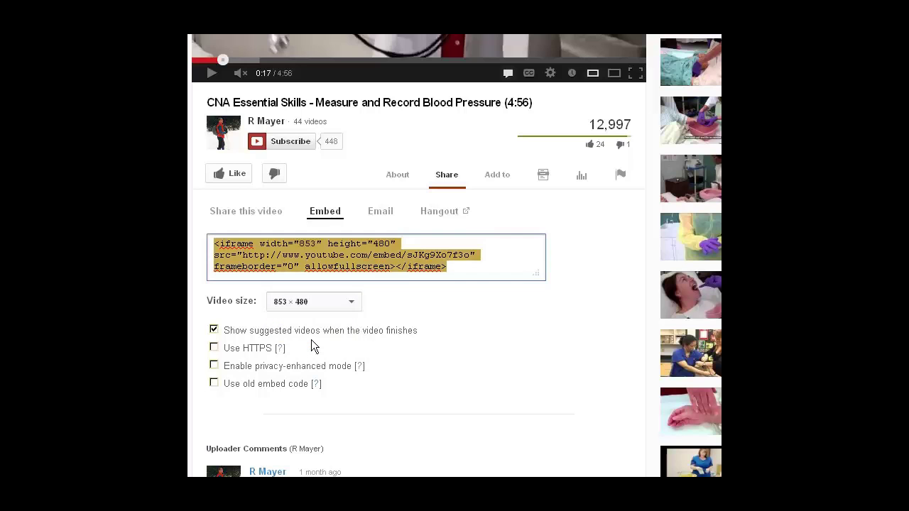
click(213, 328)
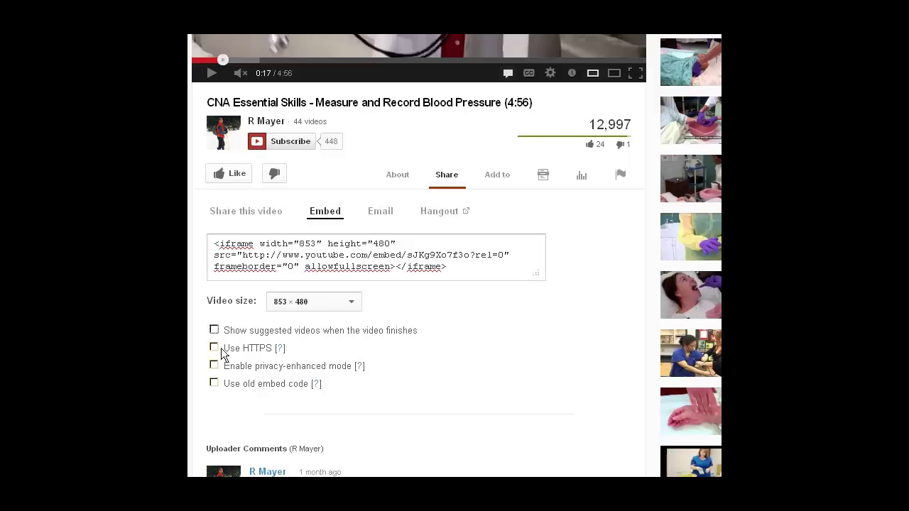
- Select the whole 853 × 480 embed code and copy it
click(455, 270)
drag(447, 267, 208, 234)
right_click(240, 250)
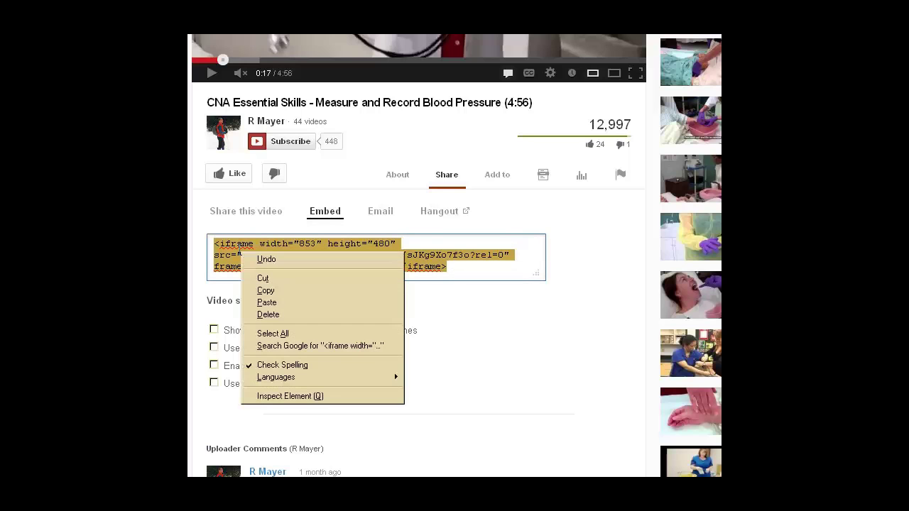
click(266, 290)
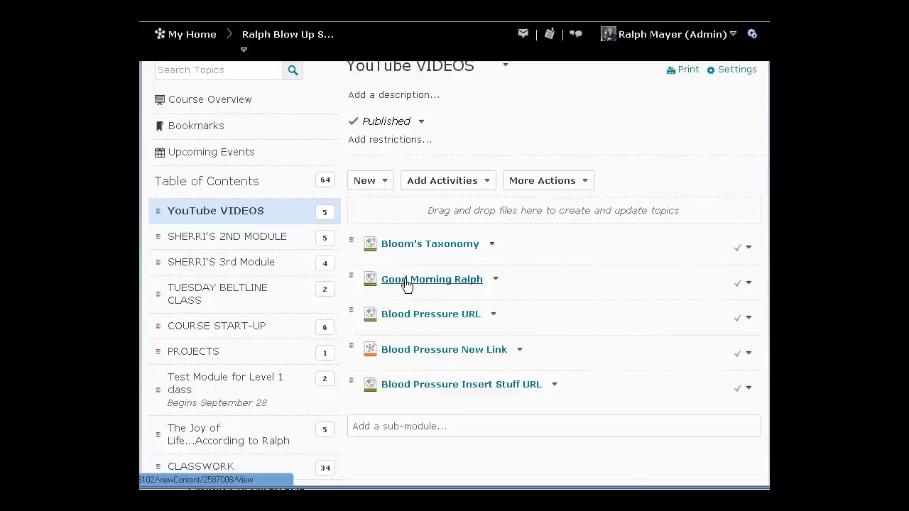
- Create a new document in YouTube VIDEOS and insert the pasted 853 × 480 embed code
click(375, 182)
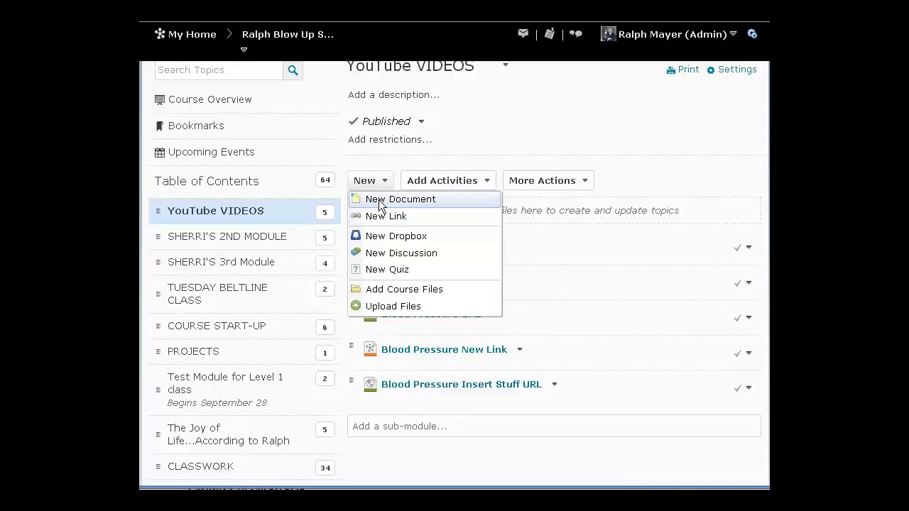
click(379, 200)
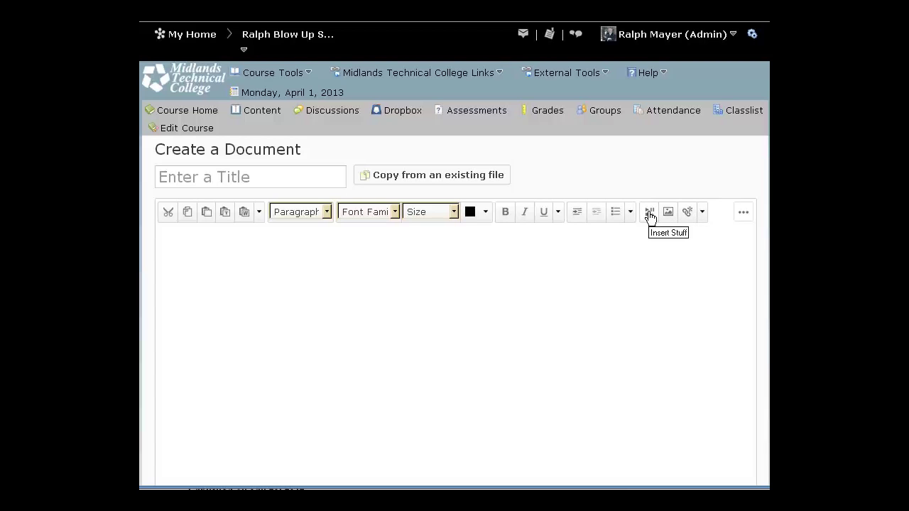
click(650, 213)
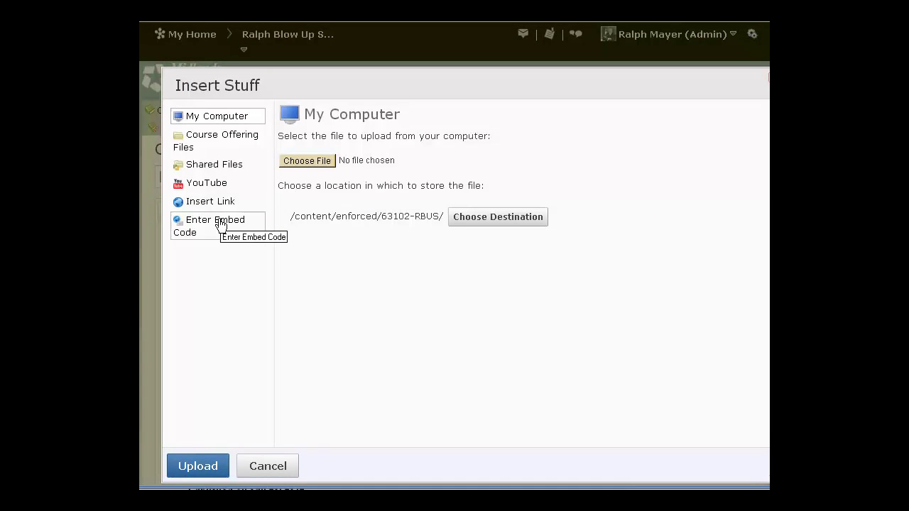
click(199, 225)
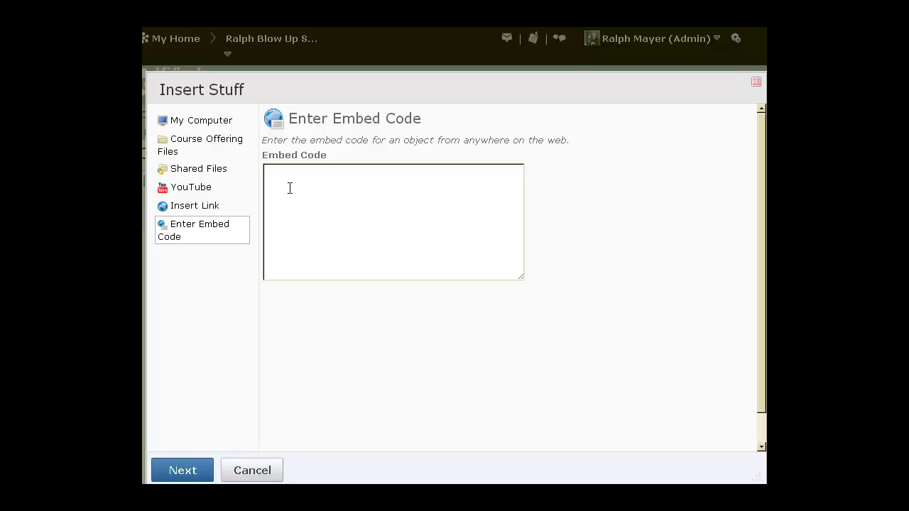
right_click(290, 188)
click(305, 258)
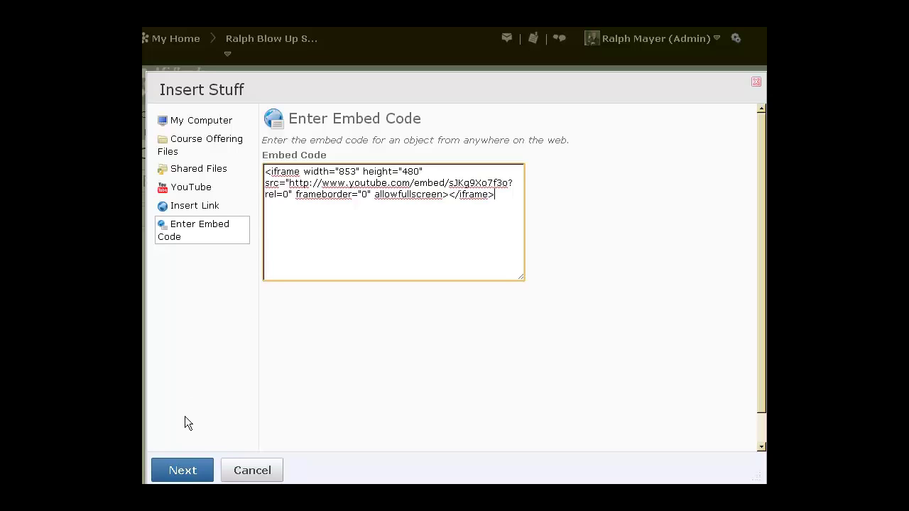
click(188, 472)
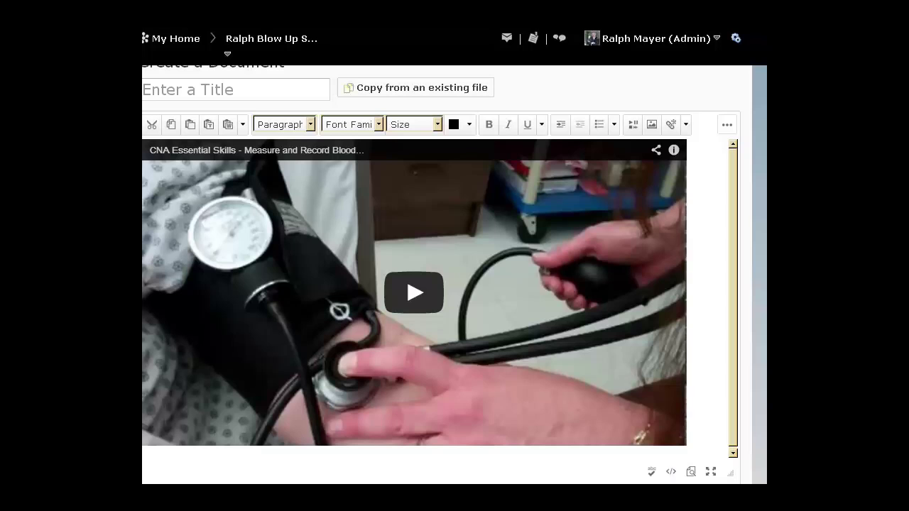
- Get ready to publish the document as the 'Blood Pressure Embed Code' topic
mouse_move(487, 472)
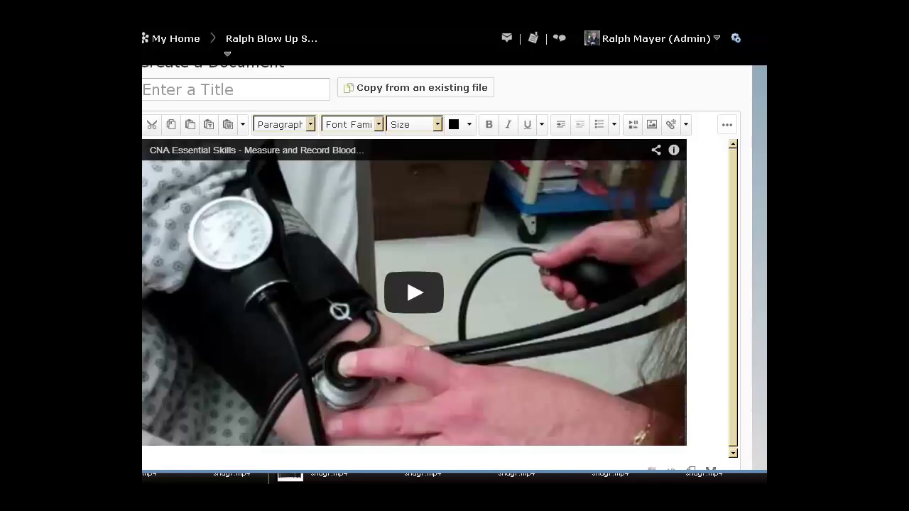